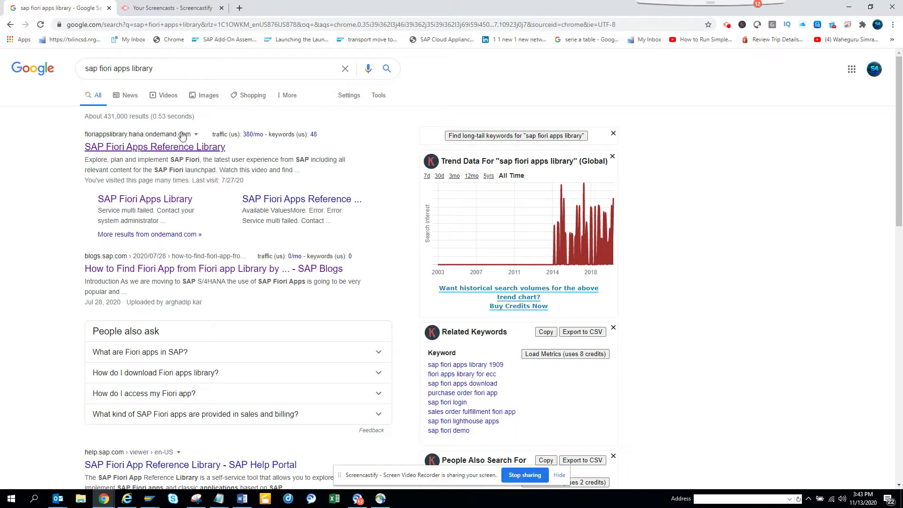
Step: Open the SAP Fiori Apps Reference Library from the Google search results
left_click(179, 147)
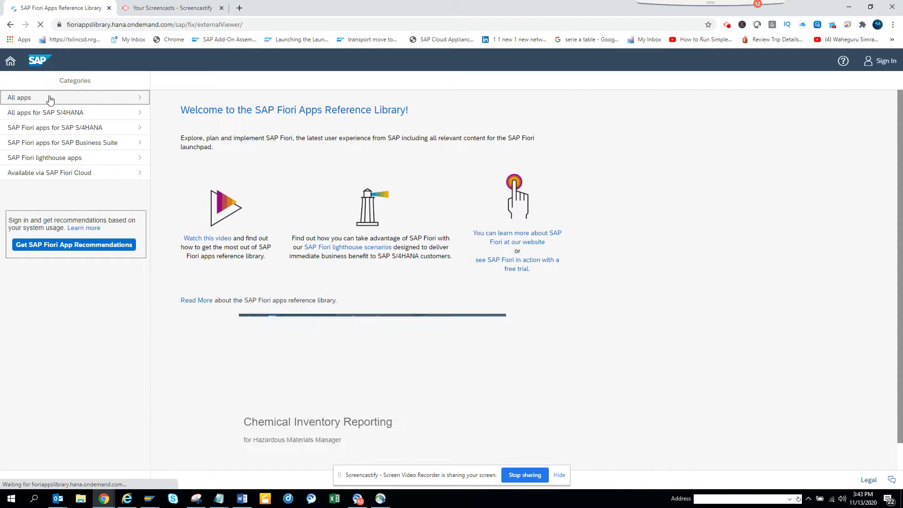
Step: Search all apps for 'fbl1n' to find Manage Supplier Line Items (FBL1N) among 9 matches
left_click(50, 99)
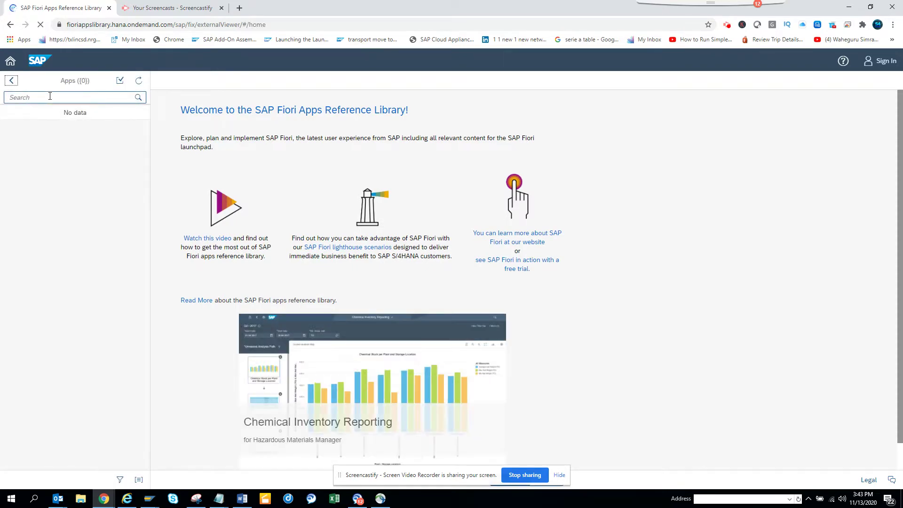
left_click(50, 96)
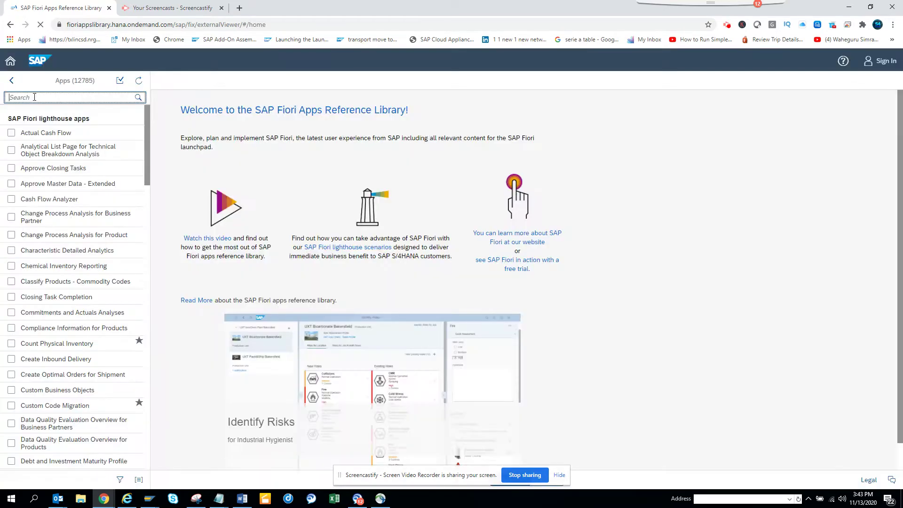
type("fbl1n")
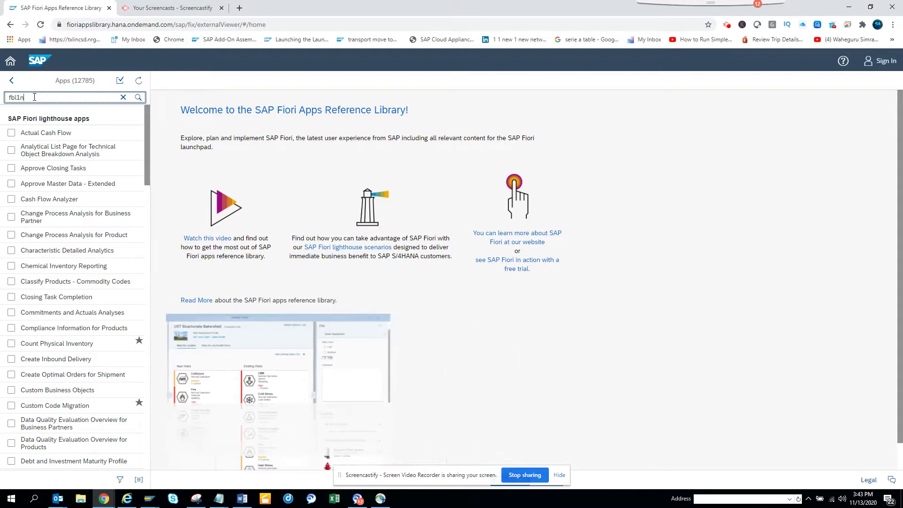
left_click(139, 98)
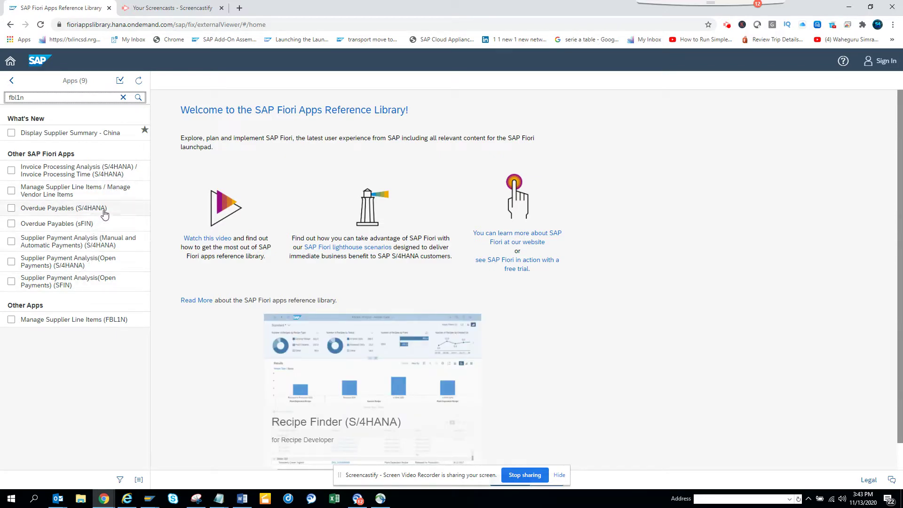
Step: Switch to the SAP Fiori launchpad window and open the Overdue Payables - Today app
key("alt+Tab")
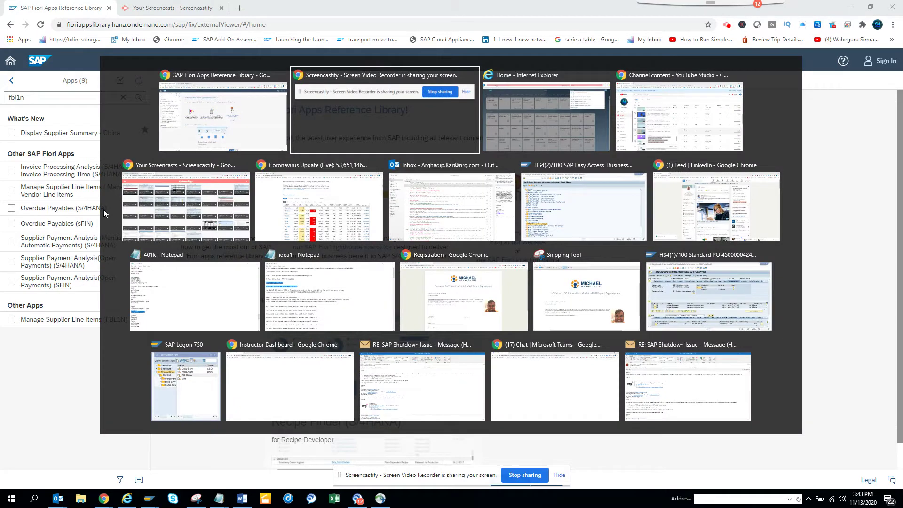
key("alt+Tab")
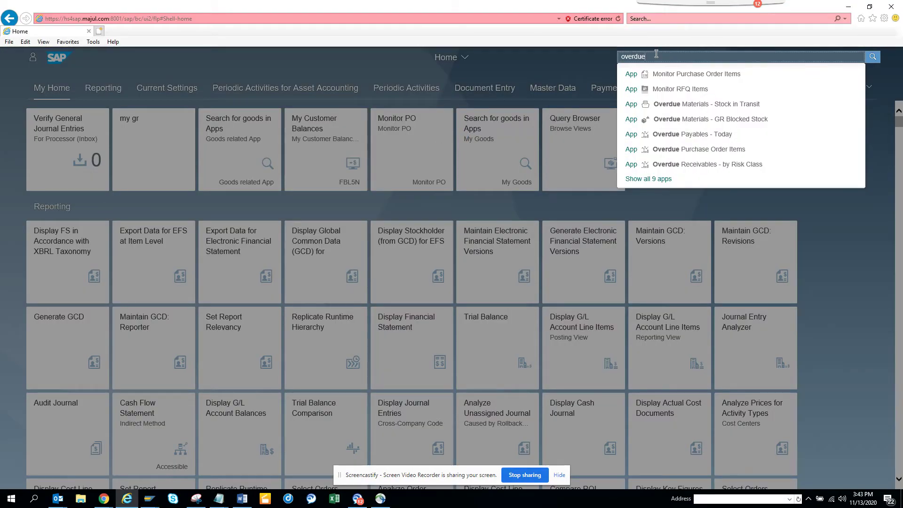
left_click(696, 139)
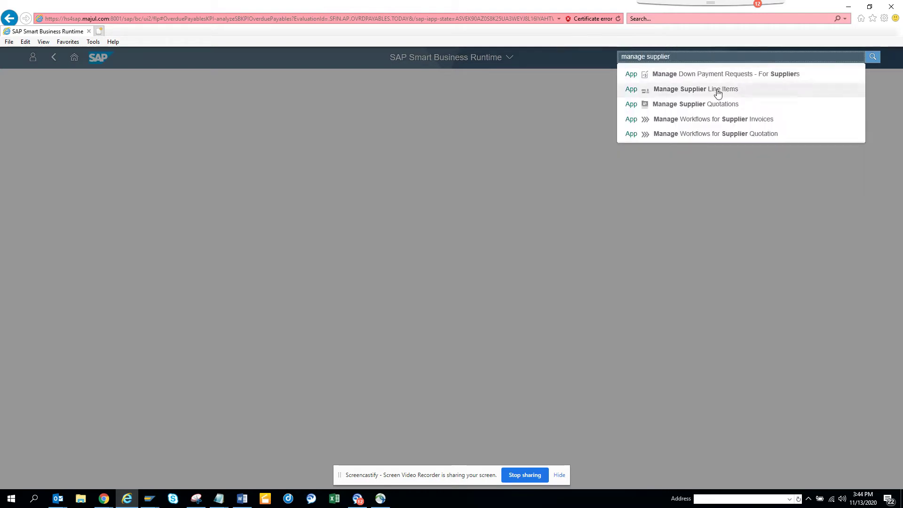
Step: Open Manage Supplier Line Items from the 'manage supplier' search suggestions
left_click(718, 91)
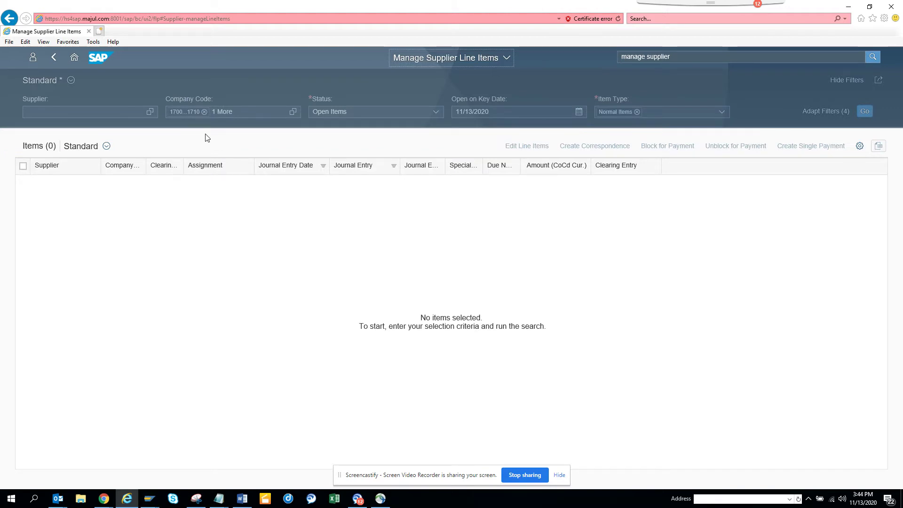
Step: Remove the existing Company Code filter tokens, including the range and 1710
left_click(204, 111)
left_click(191, 113)
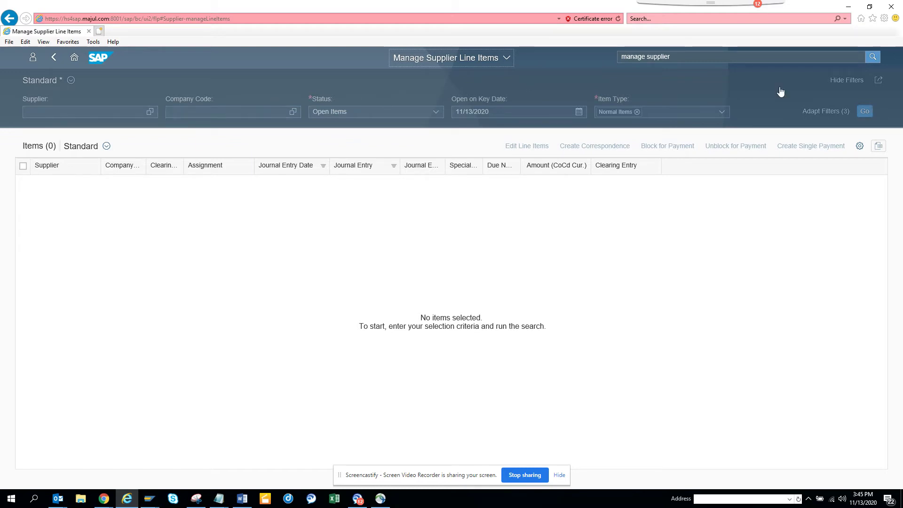
left_click(868, 112)
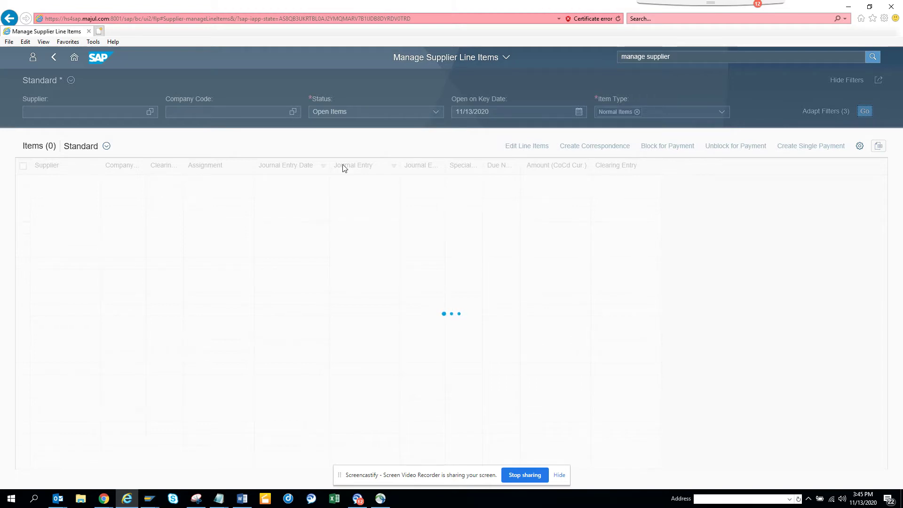
Step: Filter by company code 1710 and run the search, listing 33 open items
left_click(259, 112)
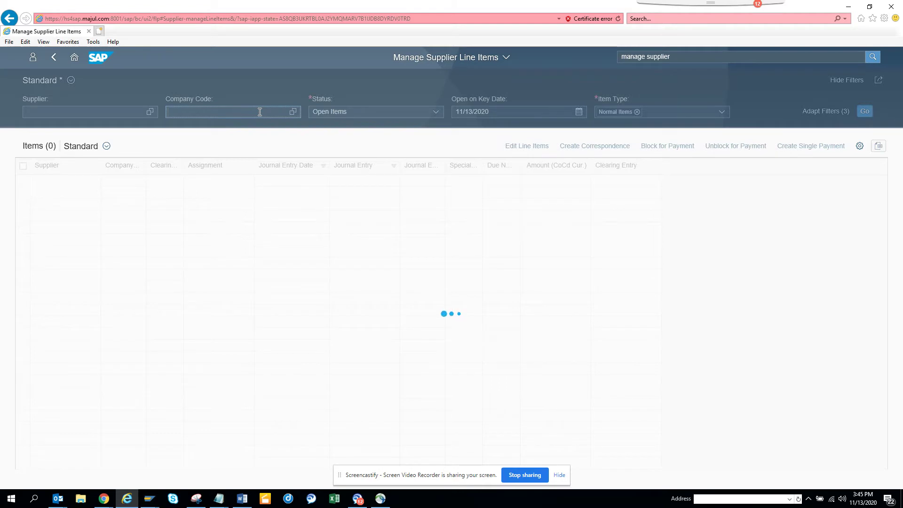
type("1710")
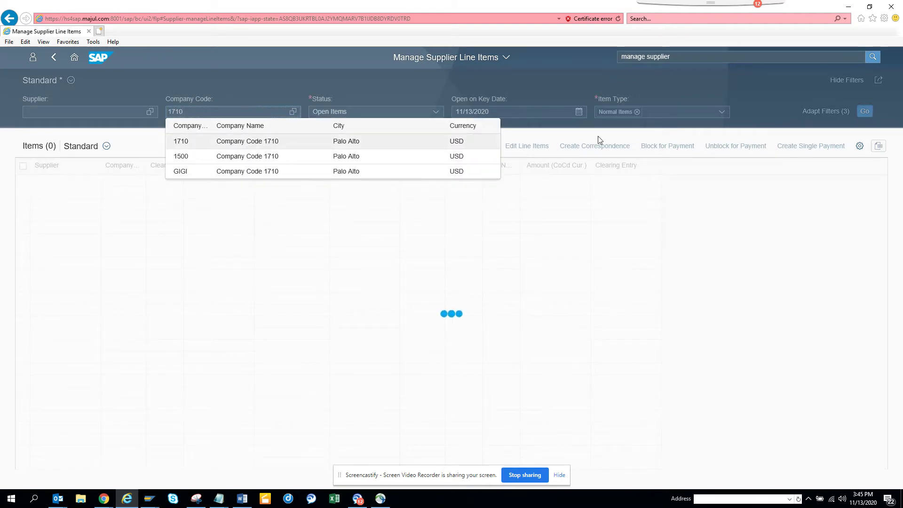
key("Return")
left_click(865, 112)
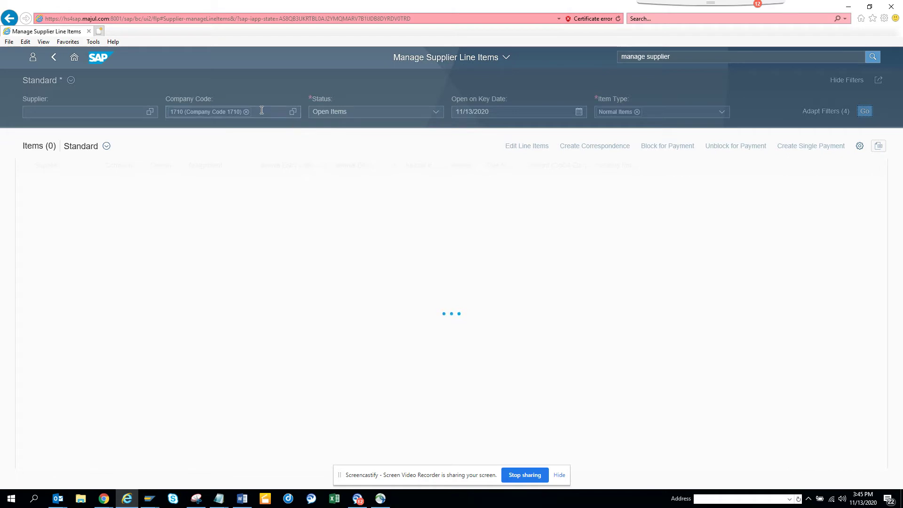
left_click(865, 112)
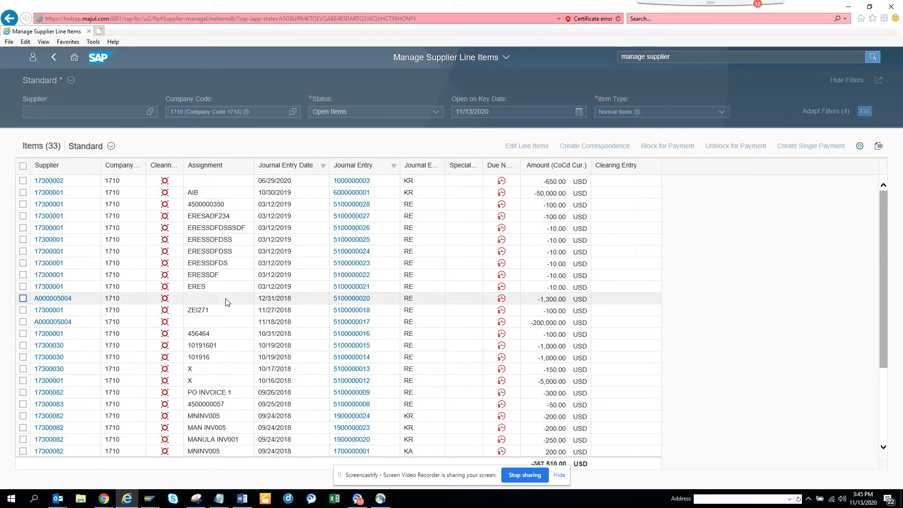
Step: Set the Status filter to Cleared Items and rerun, showing 48 items for company code 1710
left_click(435, 114)
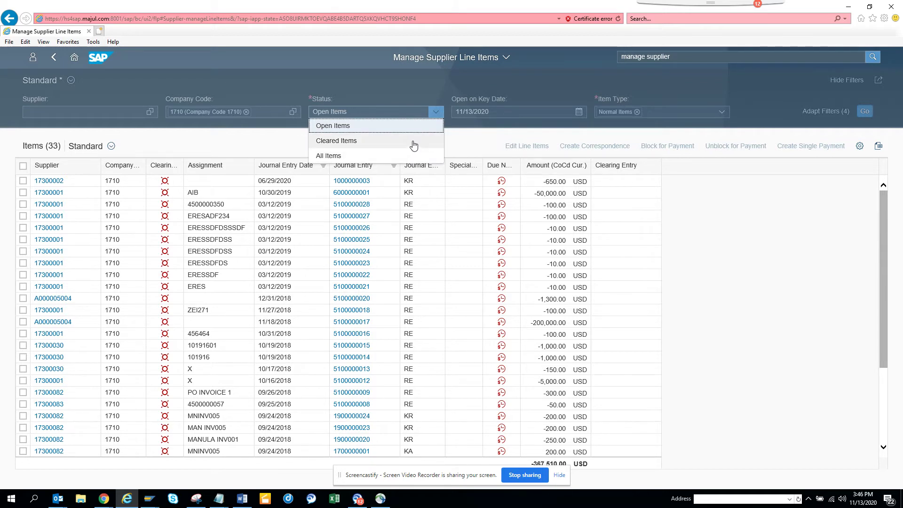
left_click(130, 113)
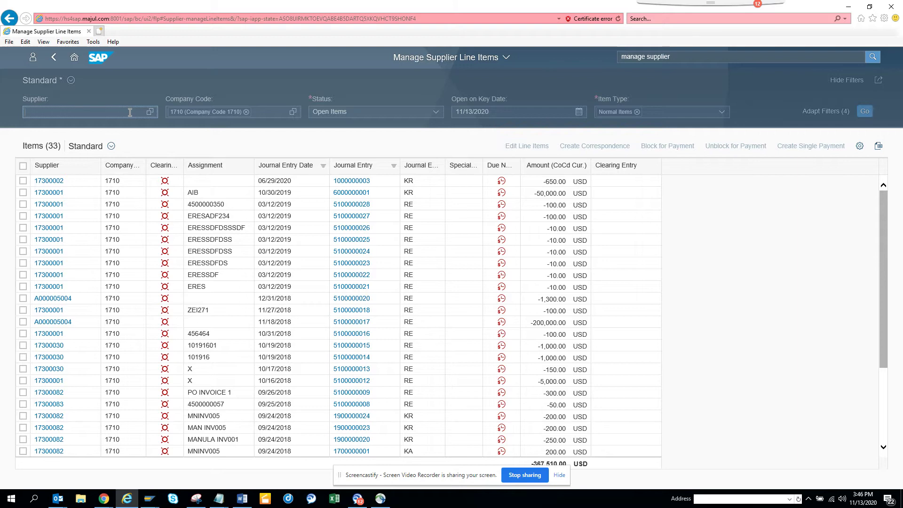
type("1")
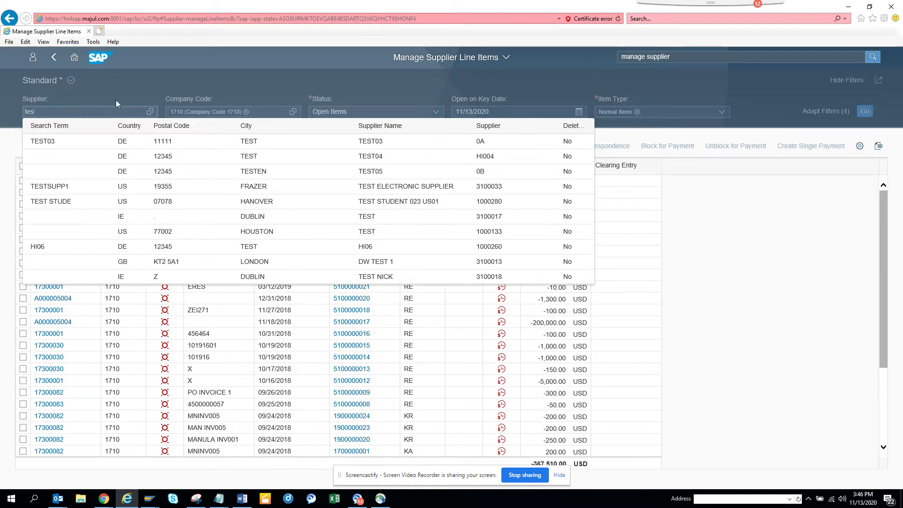
key("BackSpace")
key("BackSpace")
key("BackSpace")
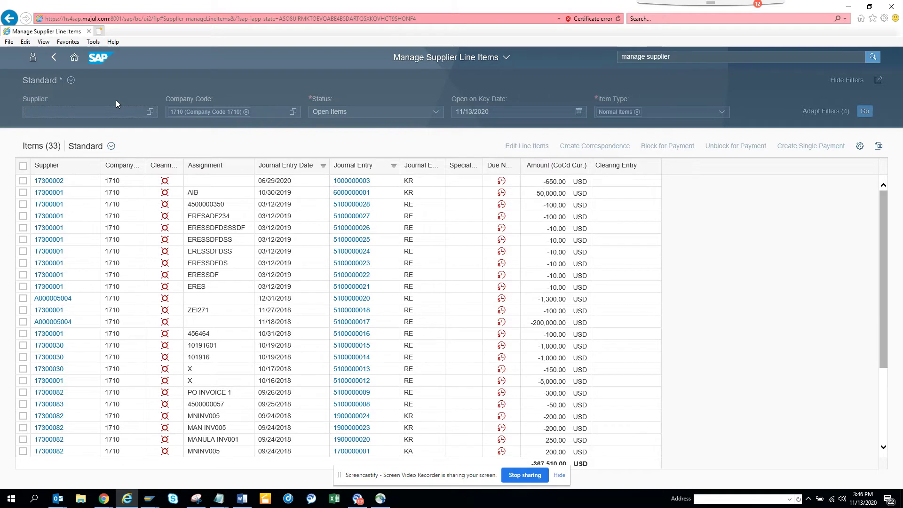
left_click(421, 112)
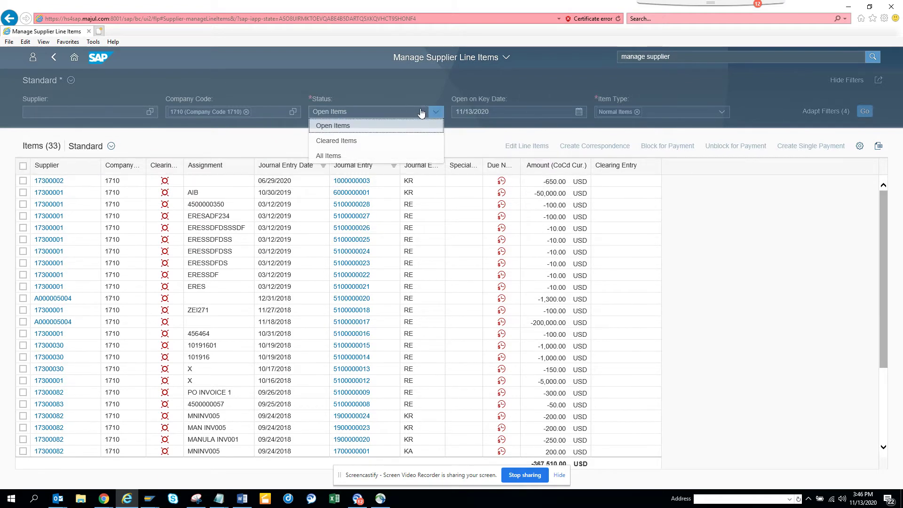
left_click(397, 142)
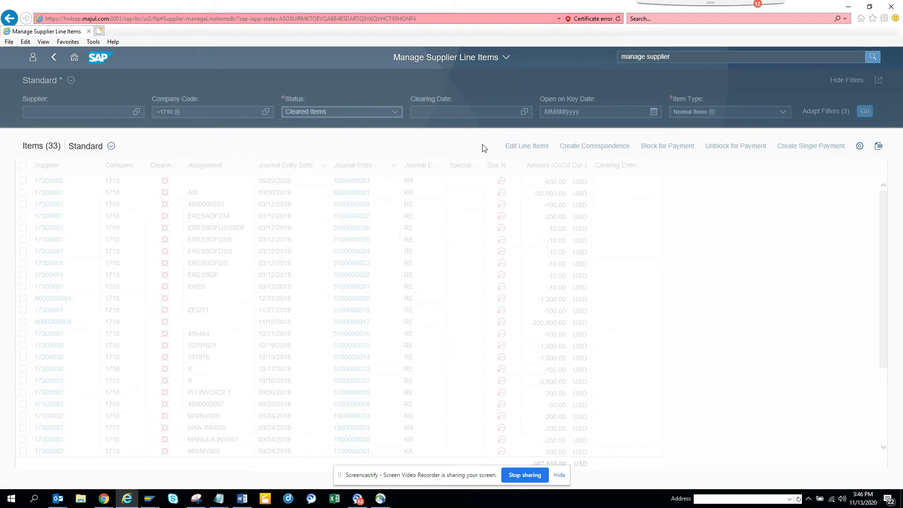
left_click(864, 111)
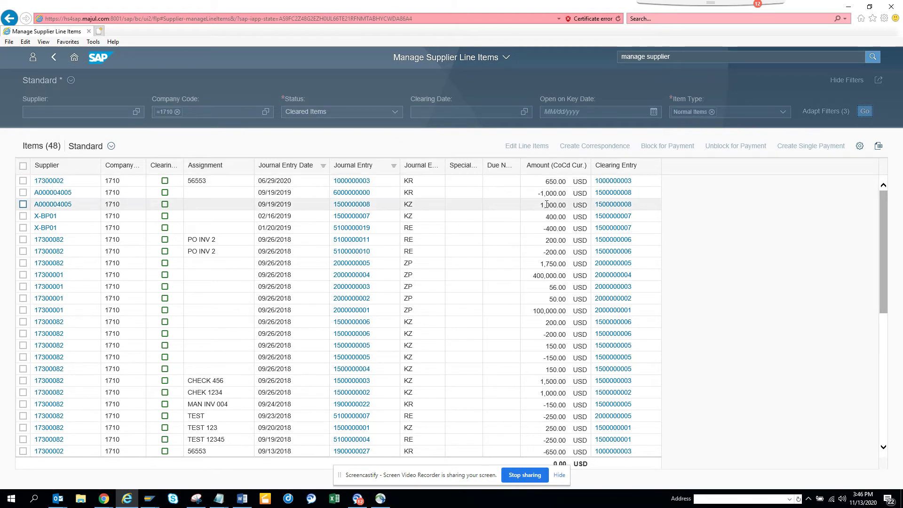
Step: Open Manage Payment Blocks from supplier 17300002's More Links list
left_click(57, 185)
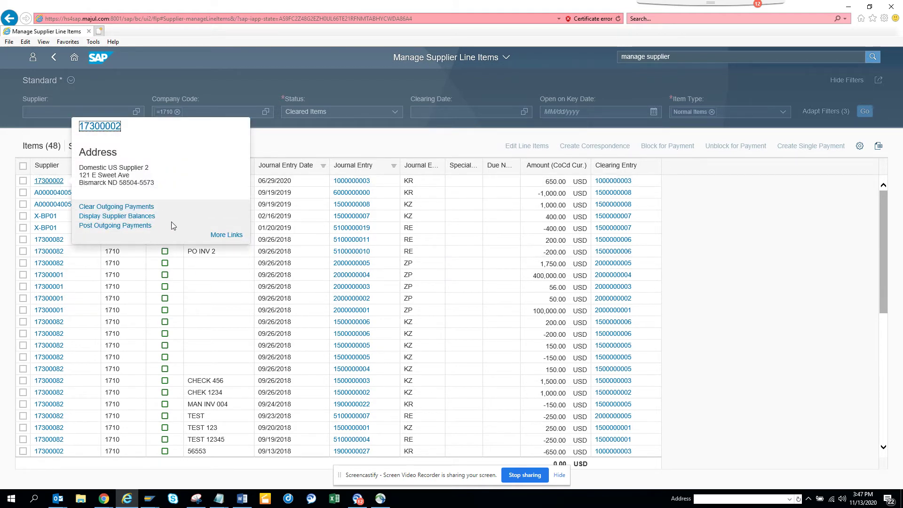
left_click(226, 234)
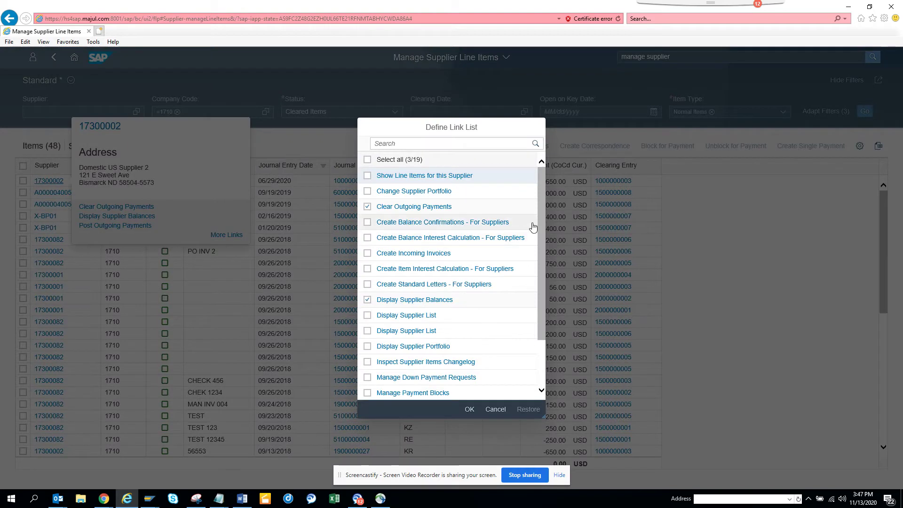
left_click_drag(539, 195, 540, 171)
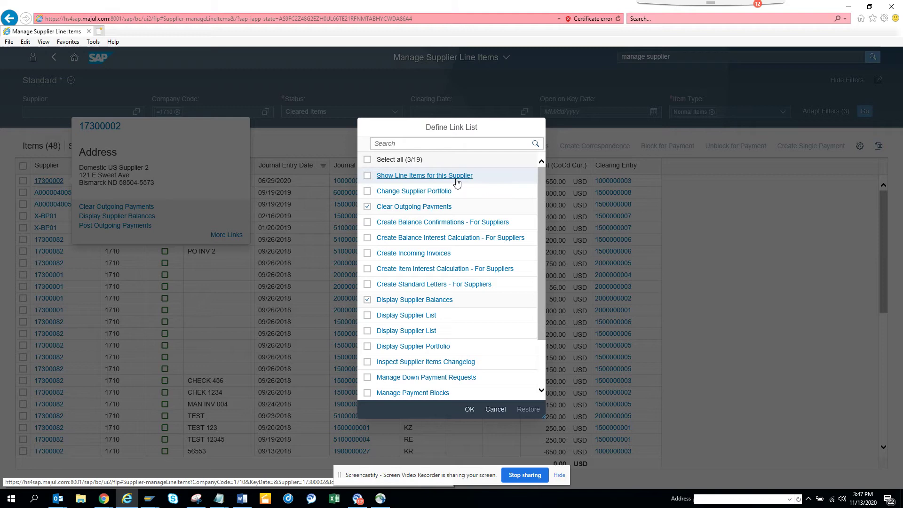
left_click_drag(538, 196, 541, 244)
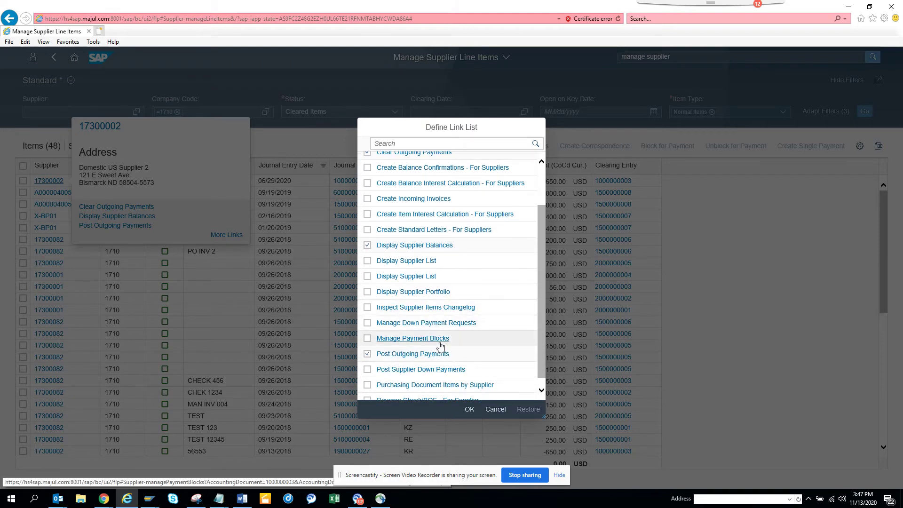
left_click(397, 340)
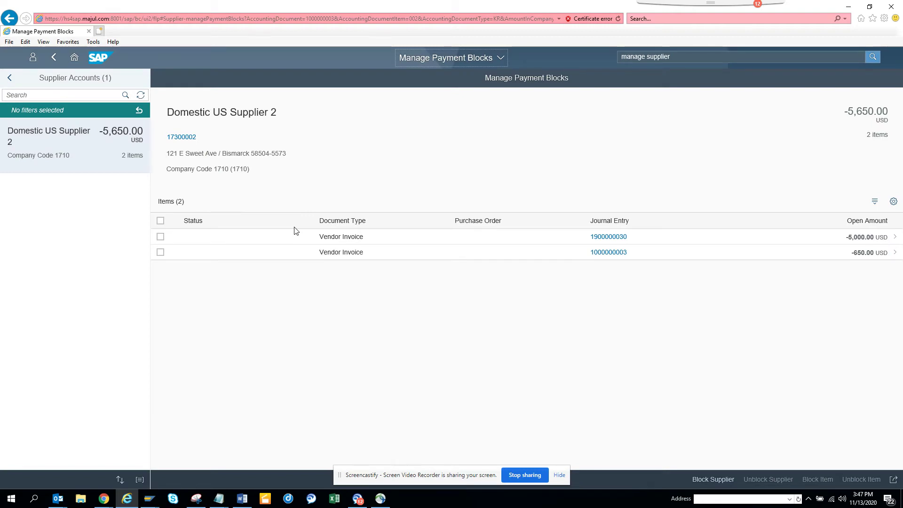
left_click(161, 238)
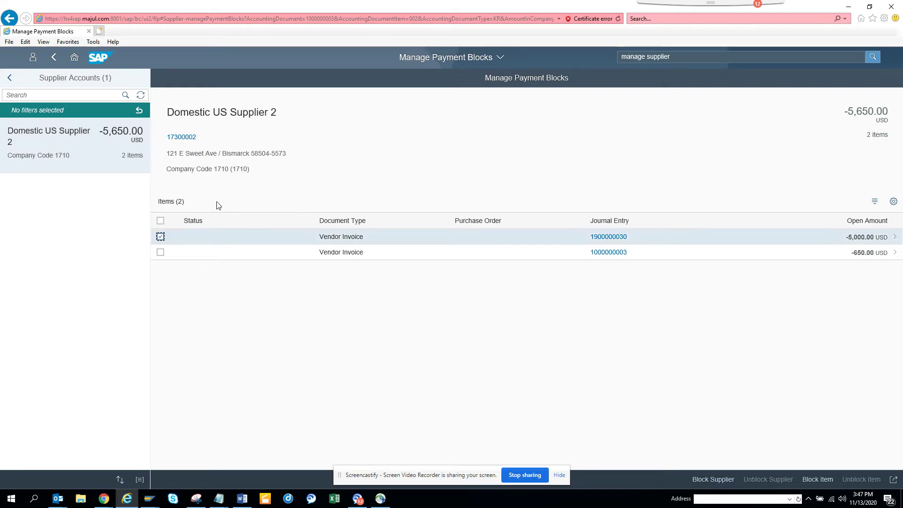
left_click(604, 242)
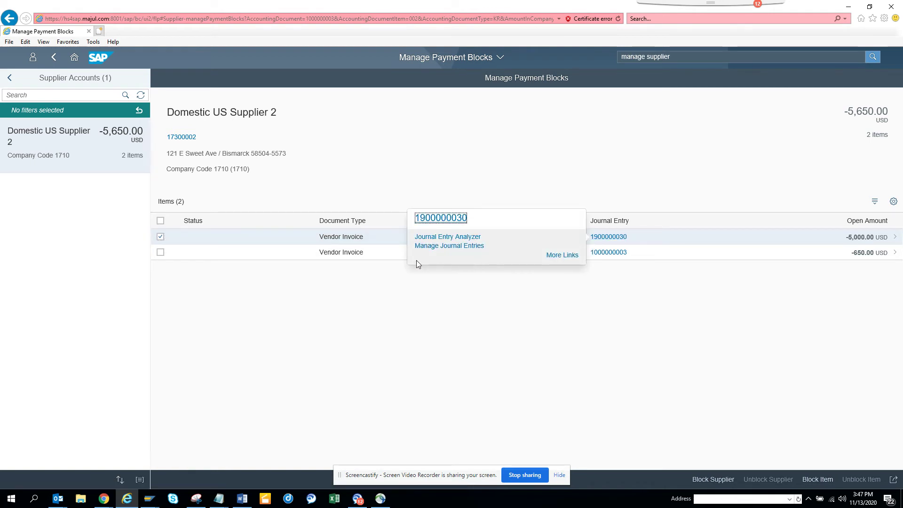
left_click(561, 256)
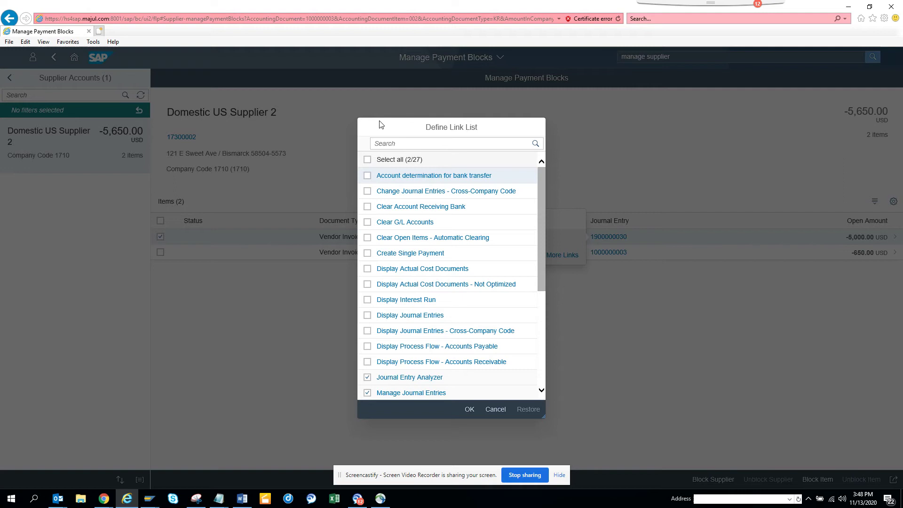
left_click(495, 409)
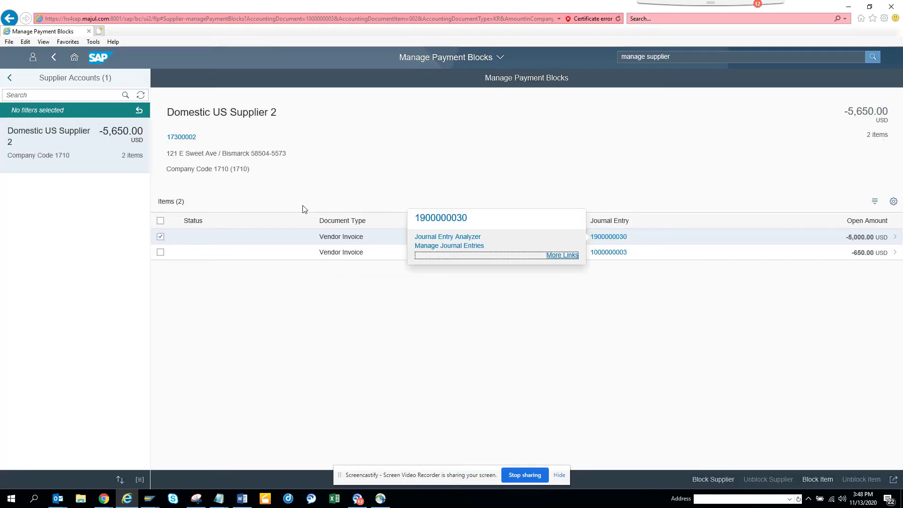
left_click(10, 78)
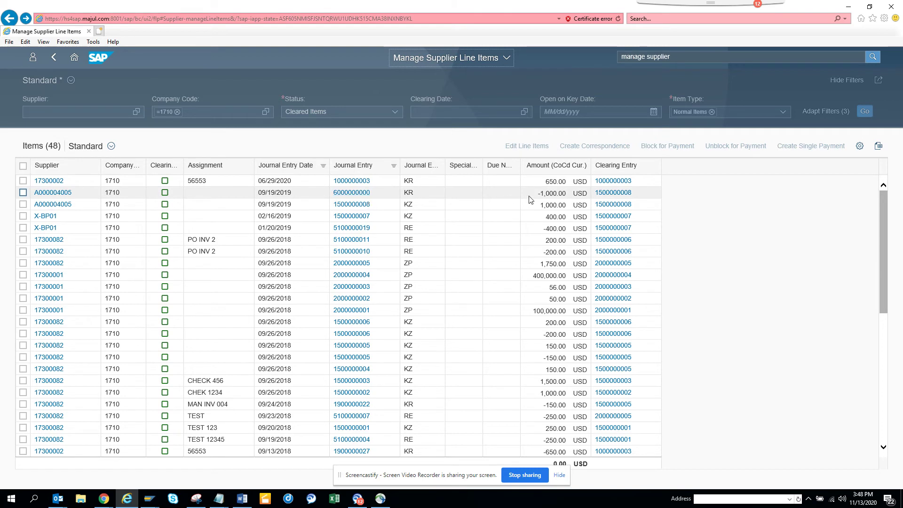
left_click(620, 197)
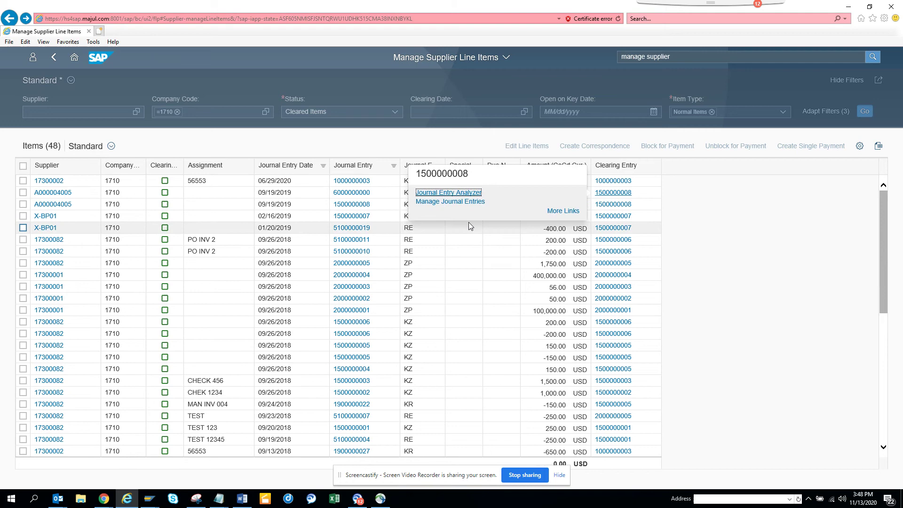
left_click(454, 192)
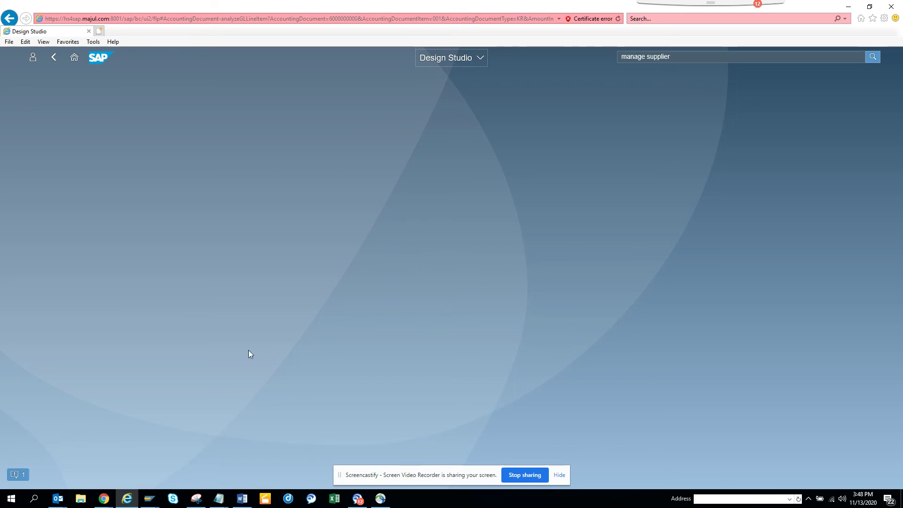
Step: Read the 0ANALYSIS loading error, dismiss it, and go back to the cleared items list
left_click(18, 474)
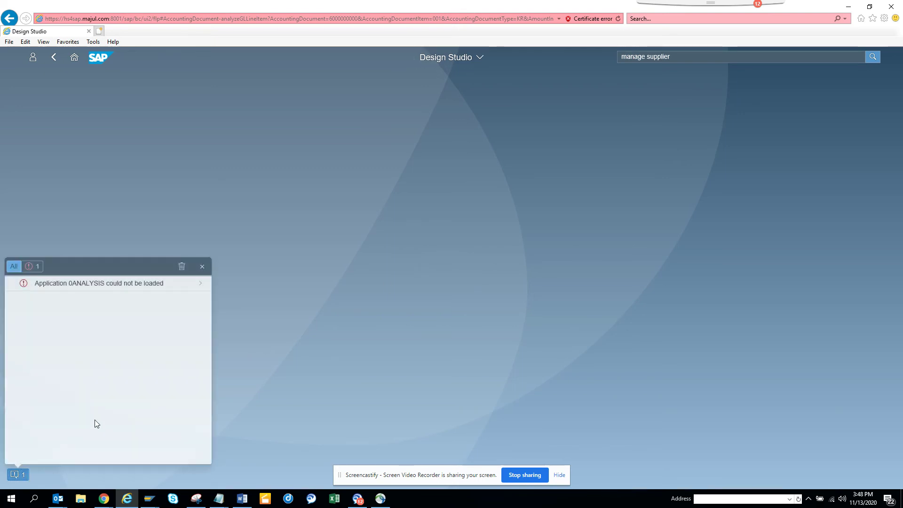
left_click(203, 267)
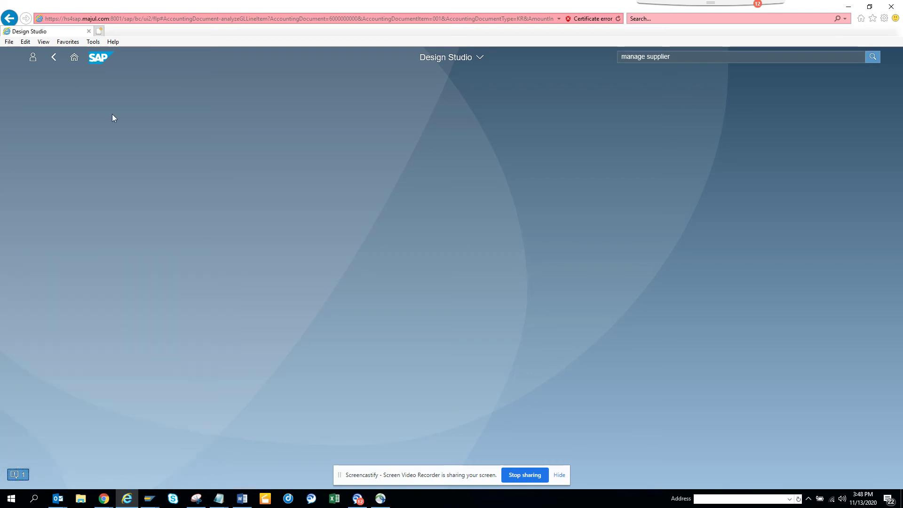
left_click(55, 58)
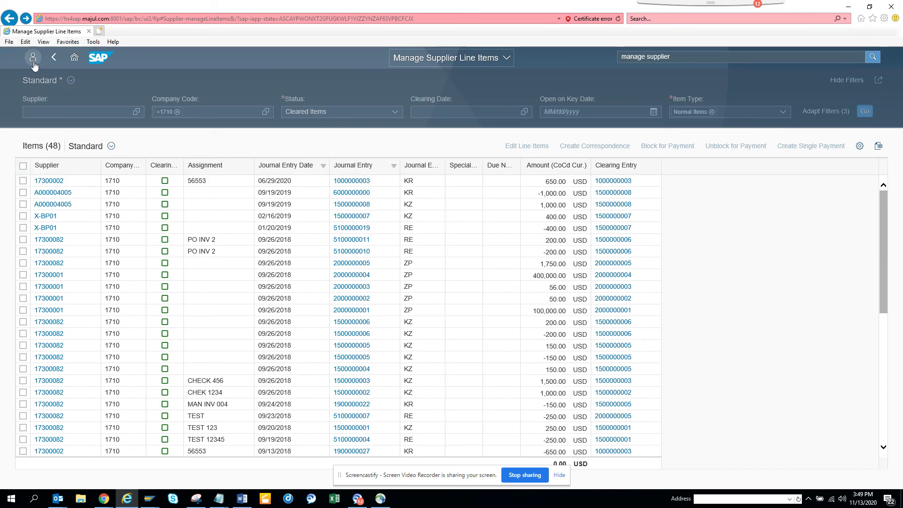
Step: Open the Me Area with recent Query Browser and Goods Receipt activity, dismissing the not-responding warning
left_click(33, 58)
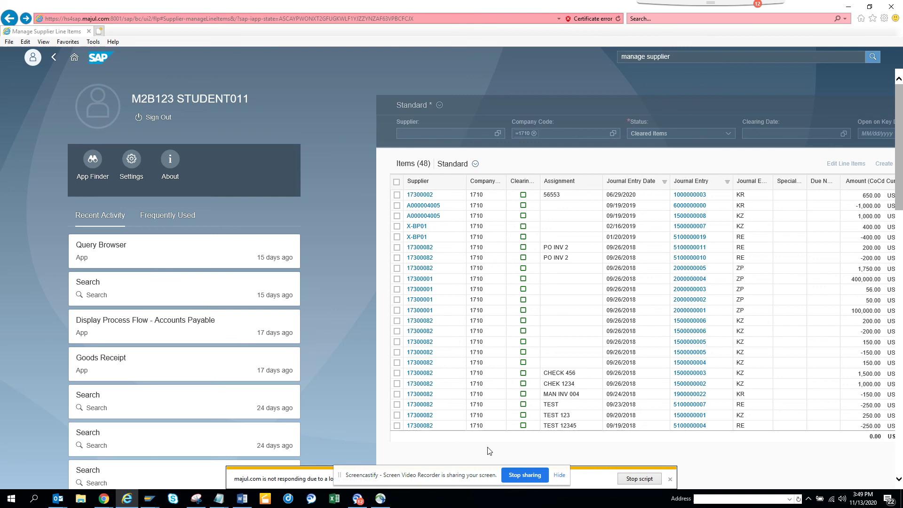
left_click(670, 480)
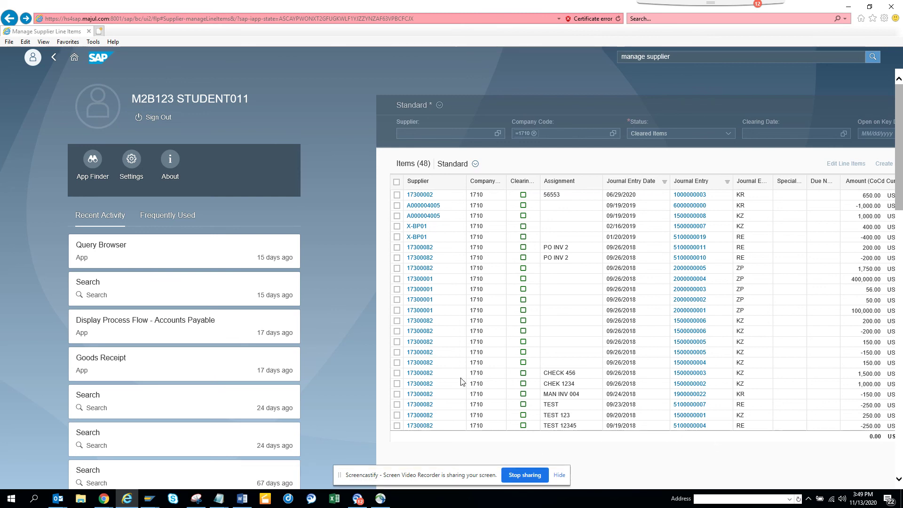